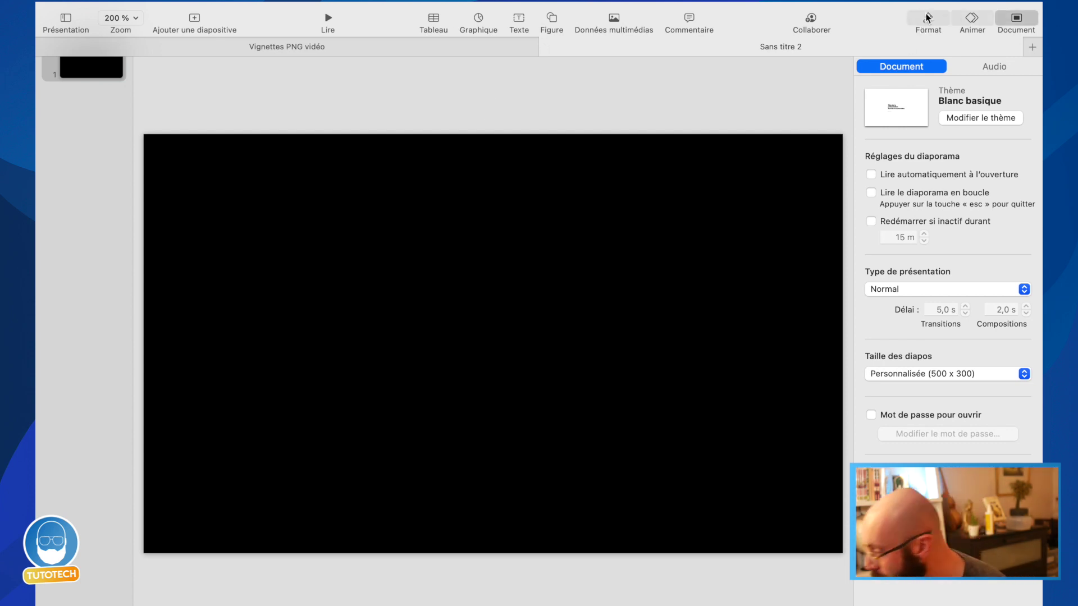
Step: Set the slide's background fill to none (Aucun)
click(945, 16)
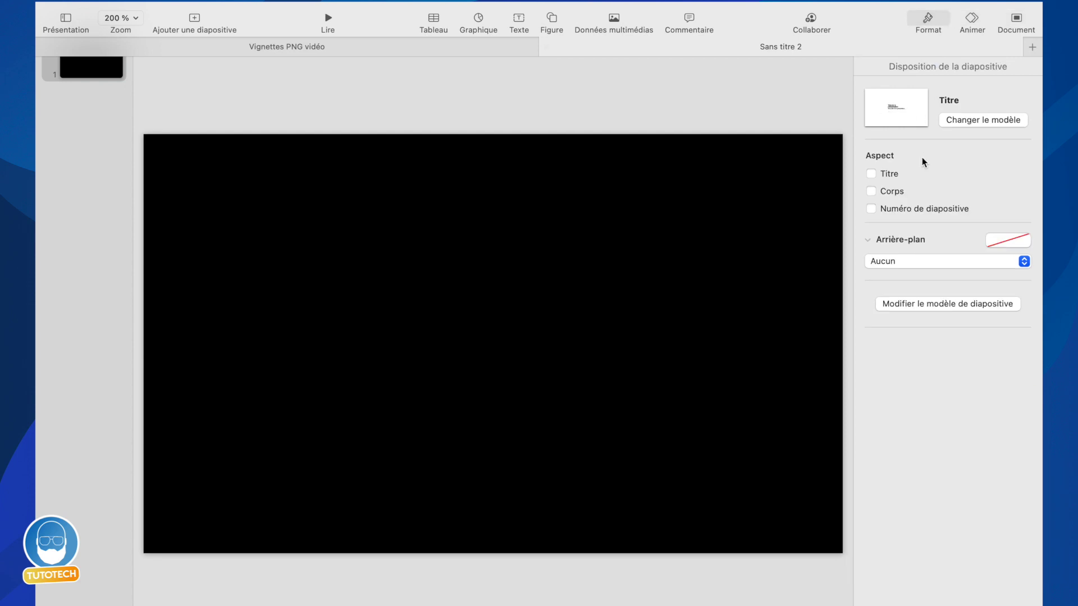
click(1008, 239)
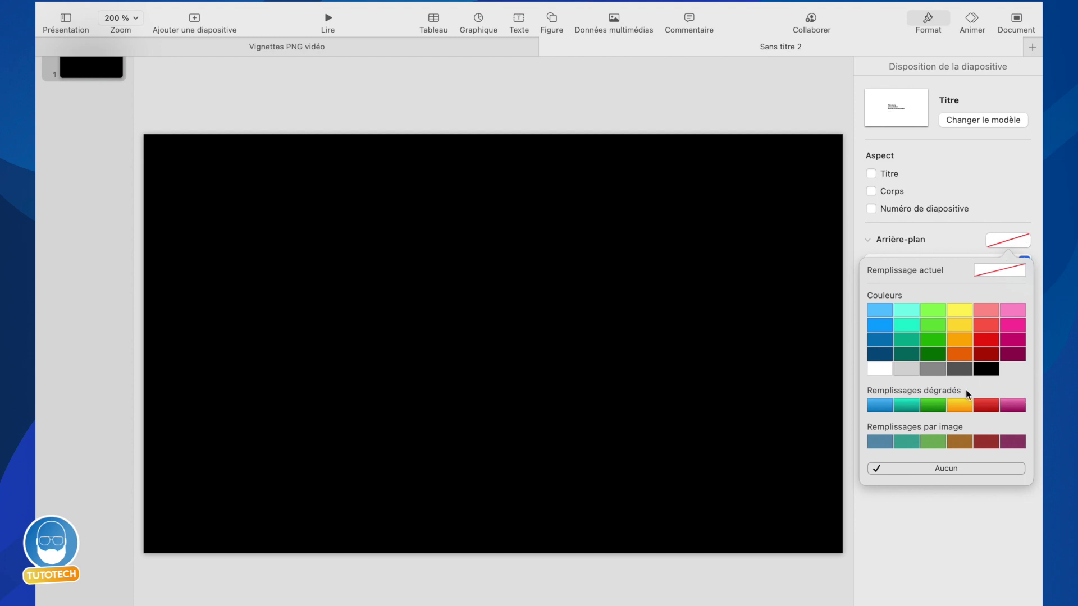
click(934, 468)
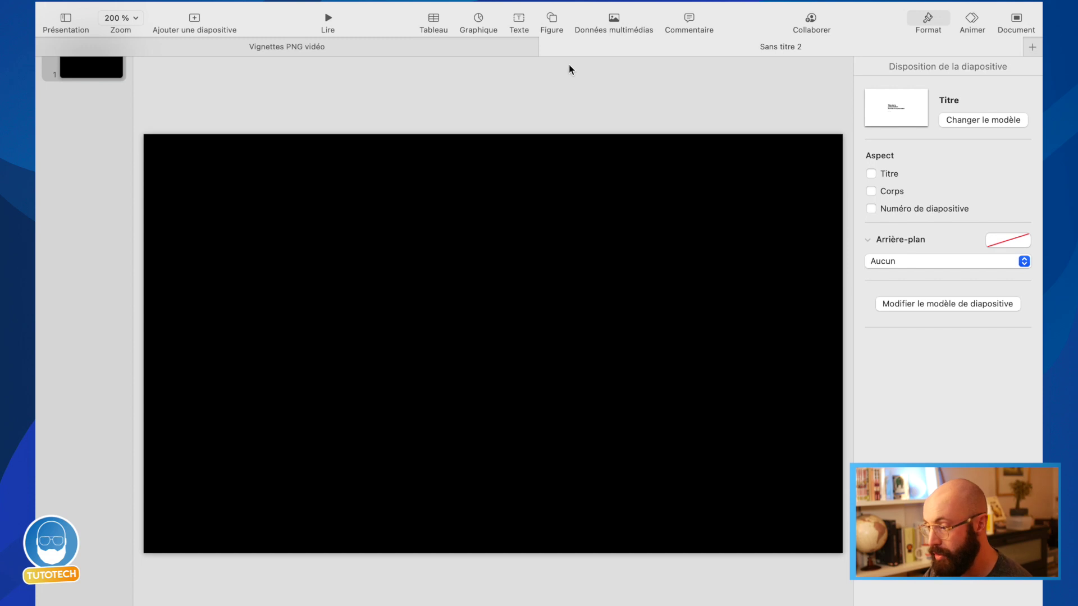
Step: Insert the sheep shape from the Animaux category and fill it with white
click(553, 22)
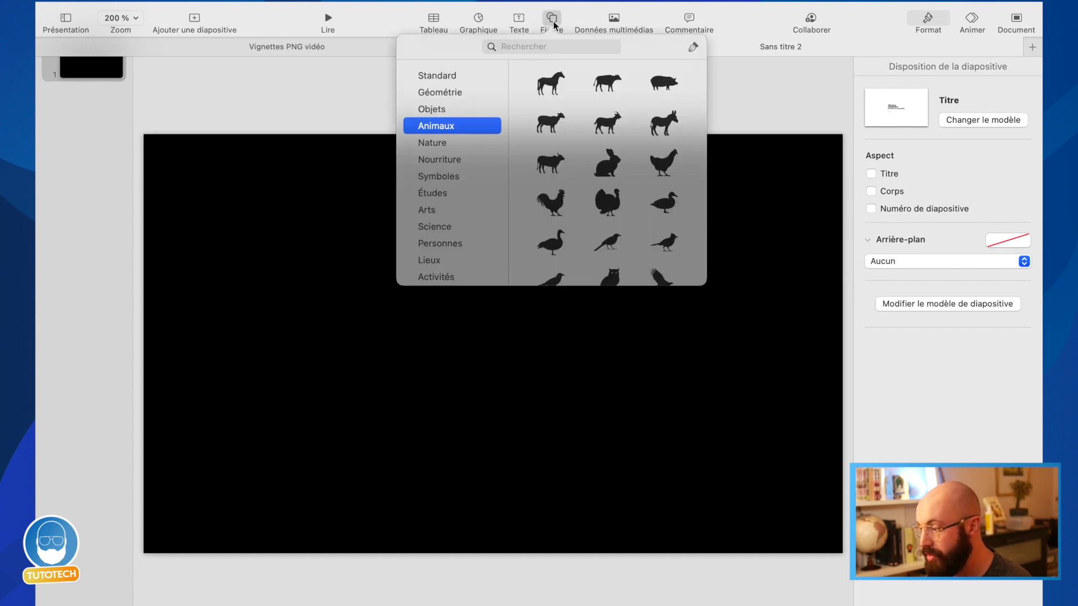
click(551, 123)
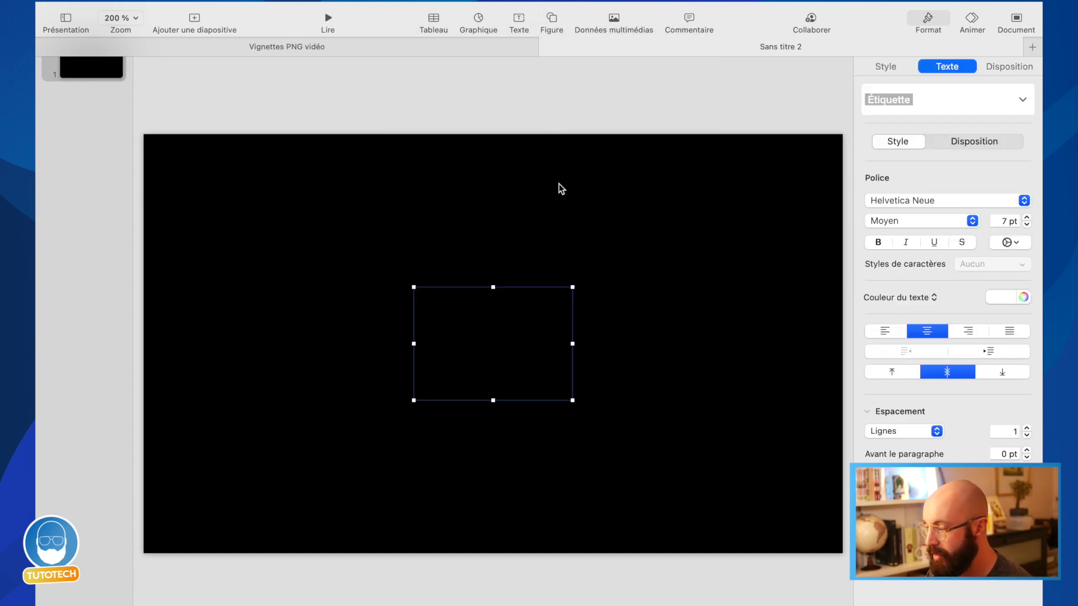
click(898, 66)
click(1020, 219)
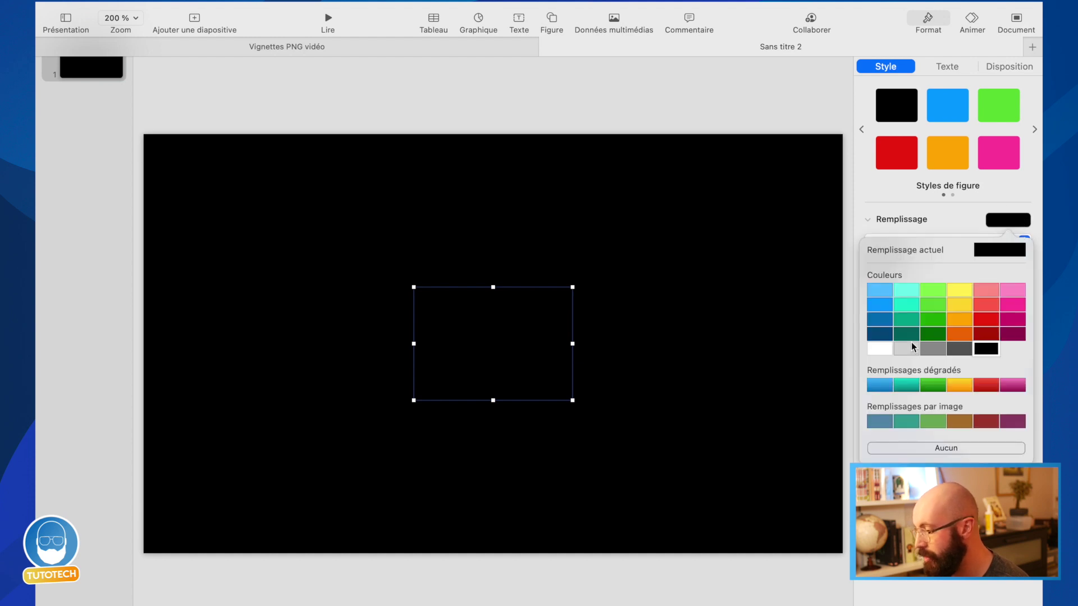
click(878, 348)
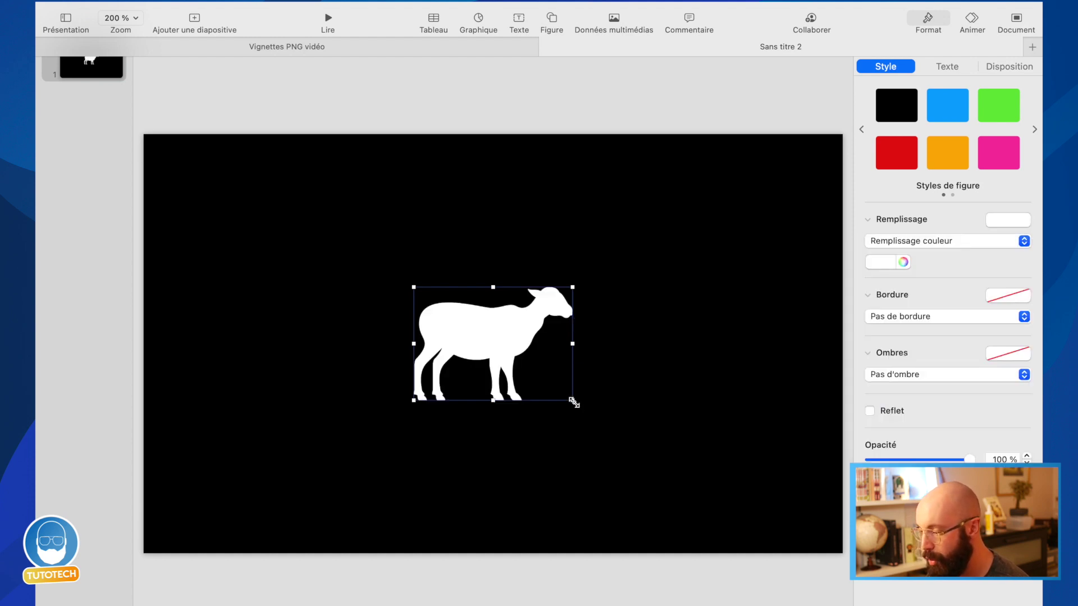
Step: Enlarge the sheep to about 40% of the slide's width and place it horizontally centred in the slide's upper half
drag(573, 401, 662, 462)
drag(552, 374, 506, 276)
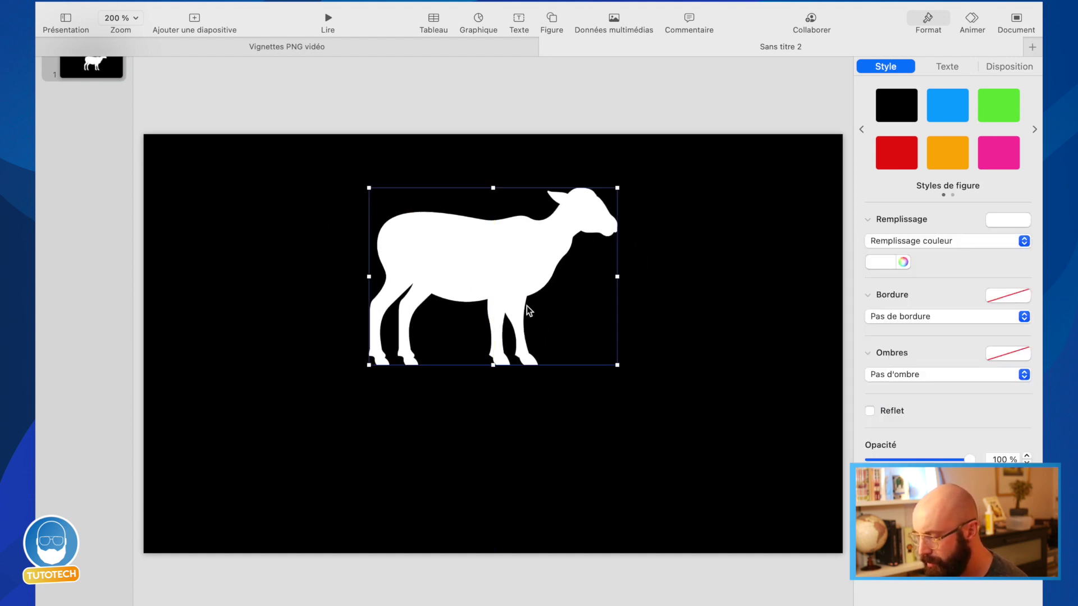
drag(617, 365, 779, 444)
drag(587, 295, 561, 279)
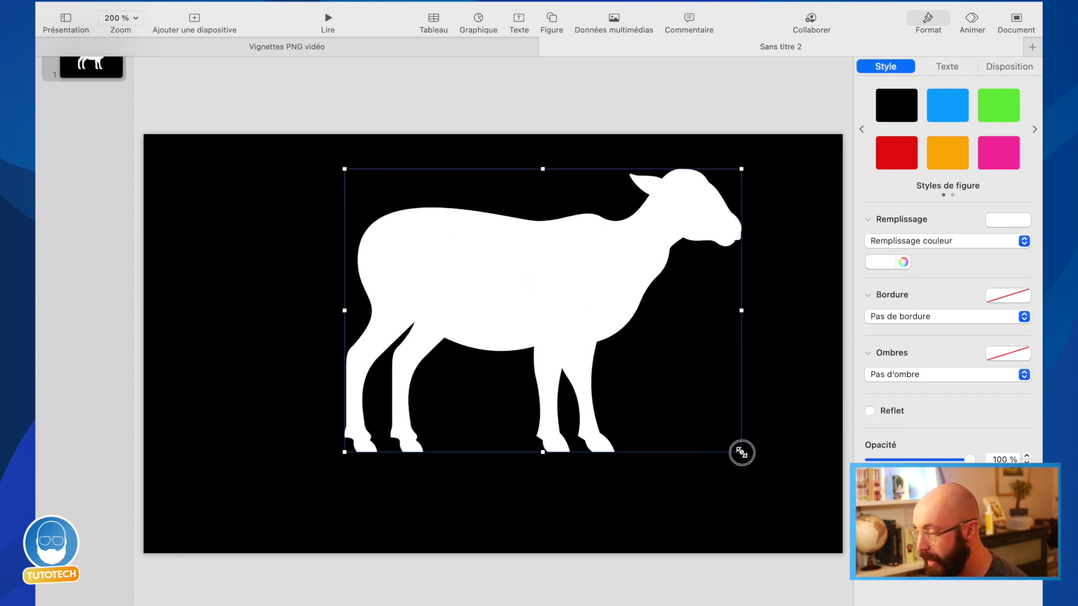
drag(741, 452, 616, 378)
mouse_move(522, 281)
mouse_down()
mouse_move(560, 294)
mouse_move(530, 294)
mouse_up()
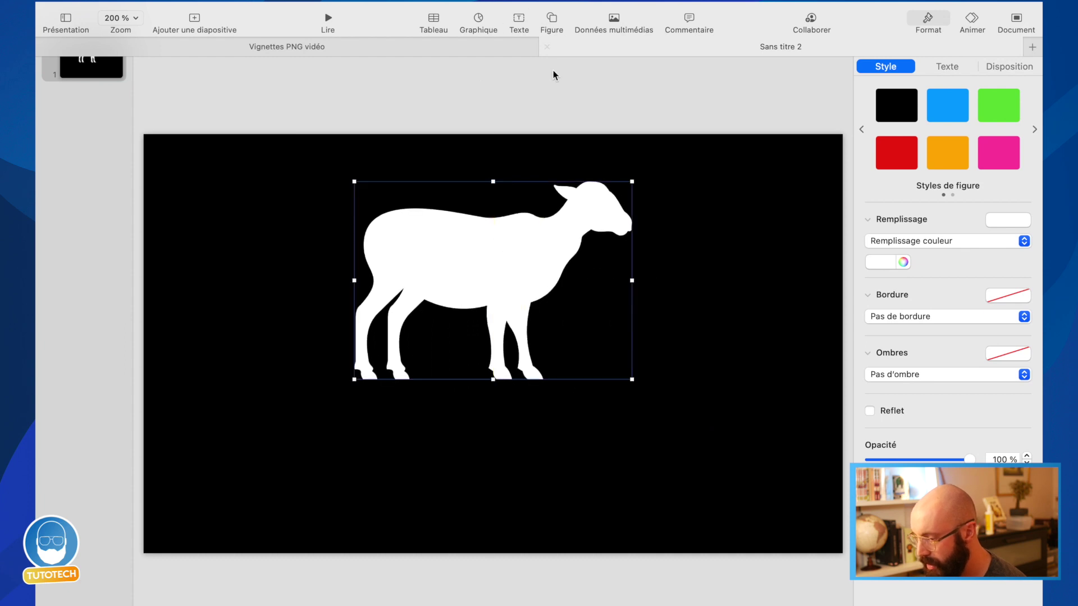
Step: Add a text box below the sheep containing the word BREBIS
click(517, 32)
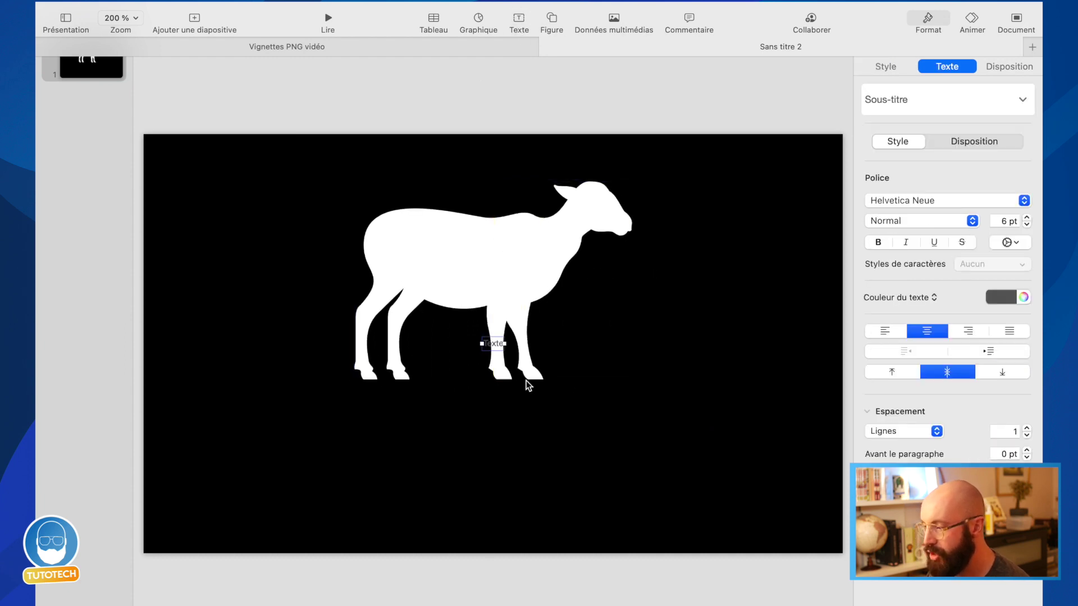
drag(490, 345, 464, 433)
double_click(466, 432)
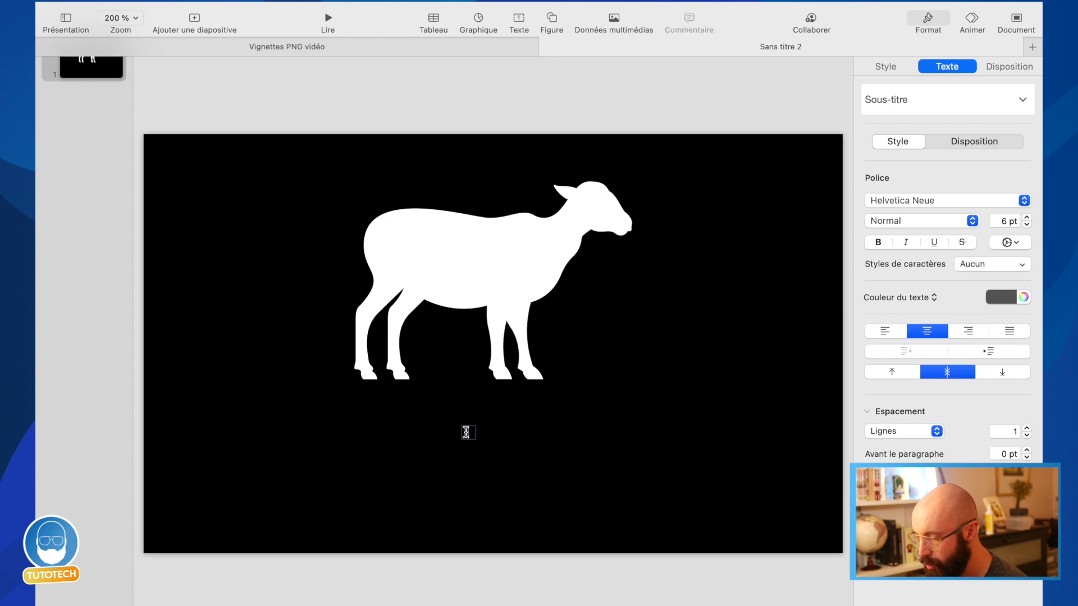
text(BREBIS)
Step: Colour the BREBIS text white, enlarge its font to a large title size, and position it just under the sheep's feet
drag(482, 437, 404, 424)
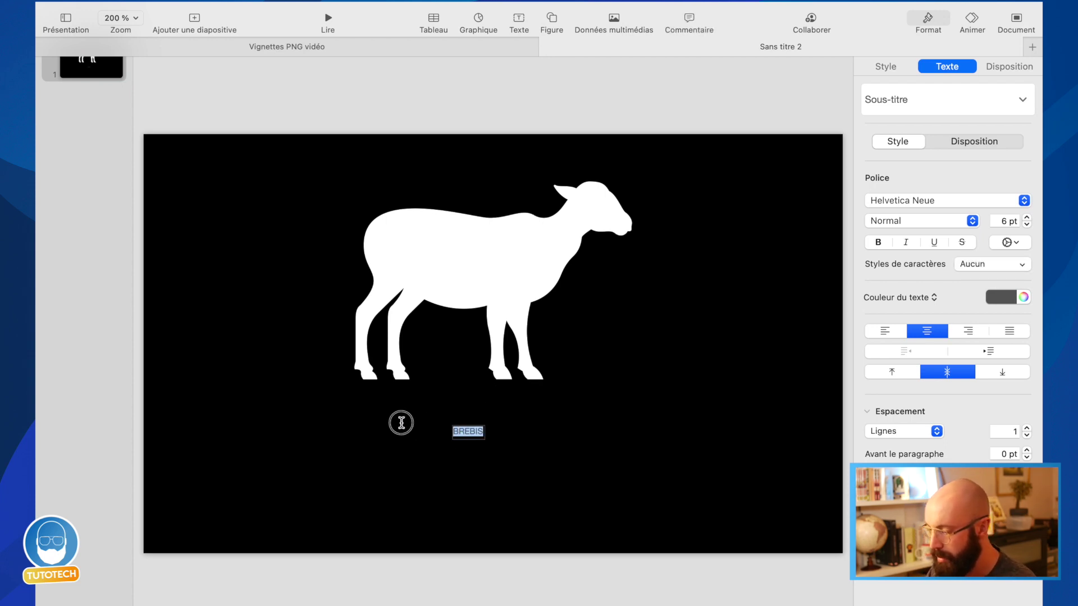
click(1002, 297)
click(882, 388)
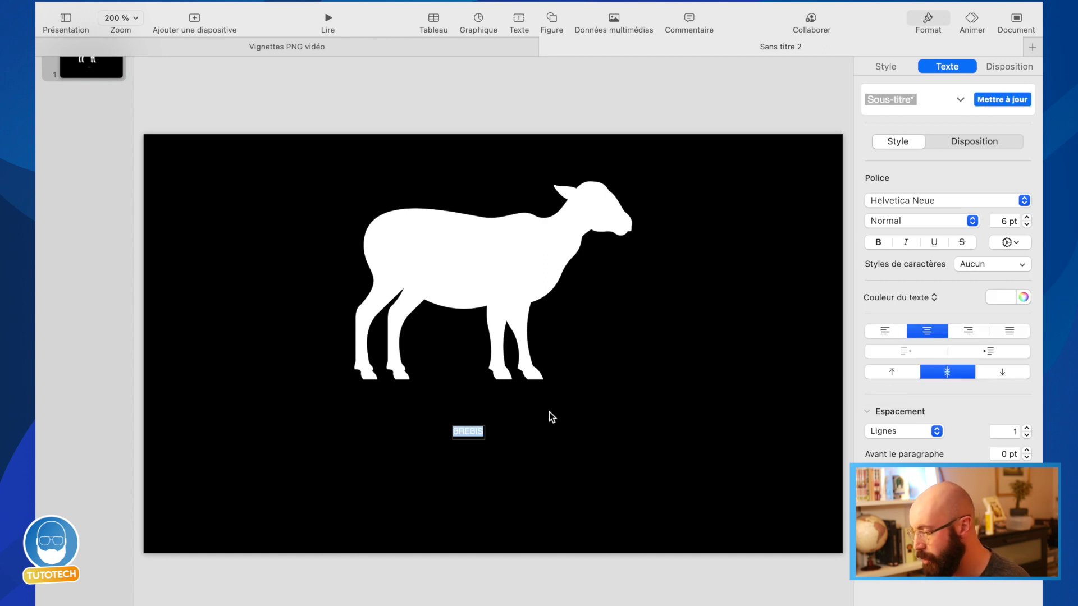
drag(1022, 218, 1027, 217)
click(507, 392)
drag(500, 451, 491, 456)
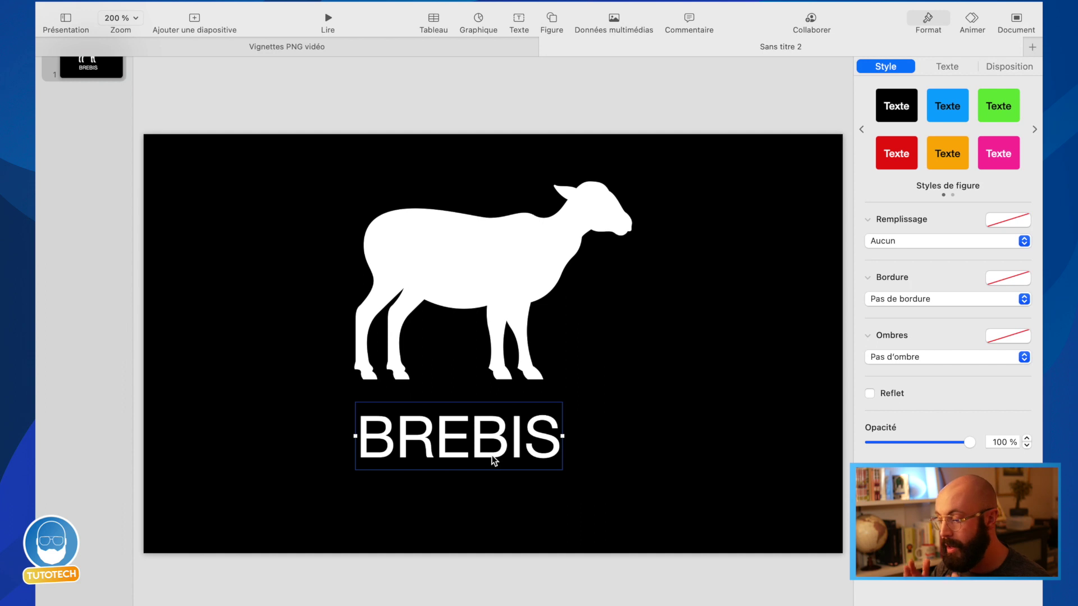
click(466, 93)
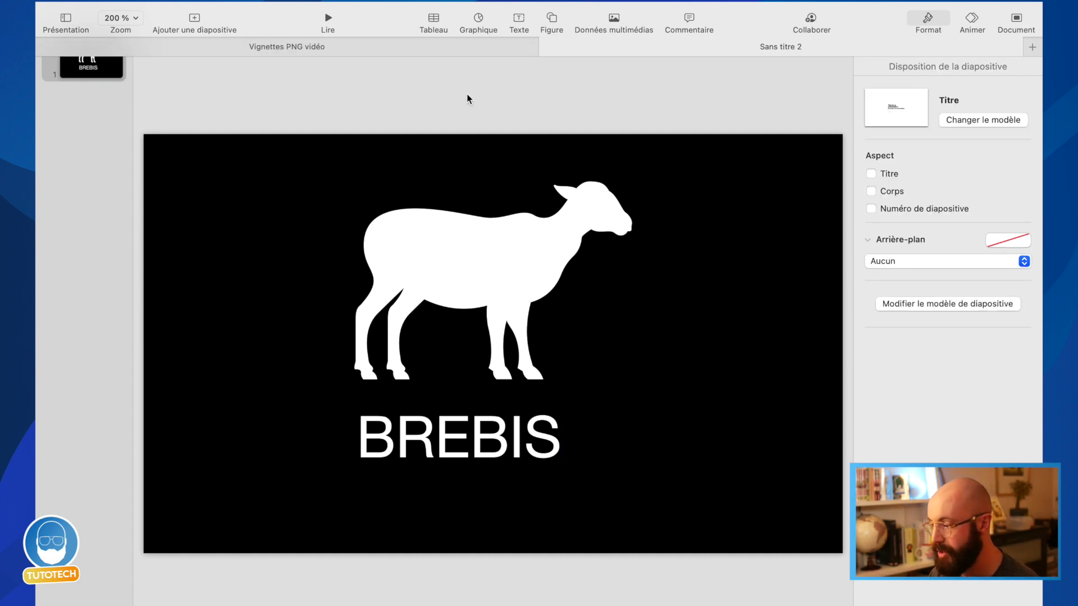
Step: Insert a circle from the Standard shapes and place it over the sheep's hindquarters
click(552, 18)
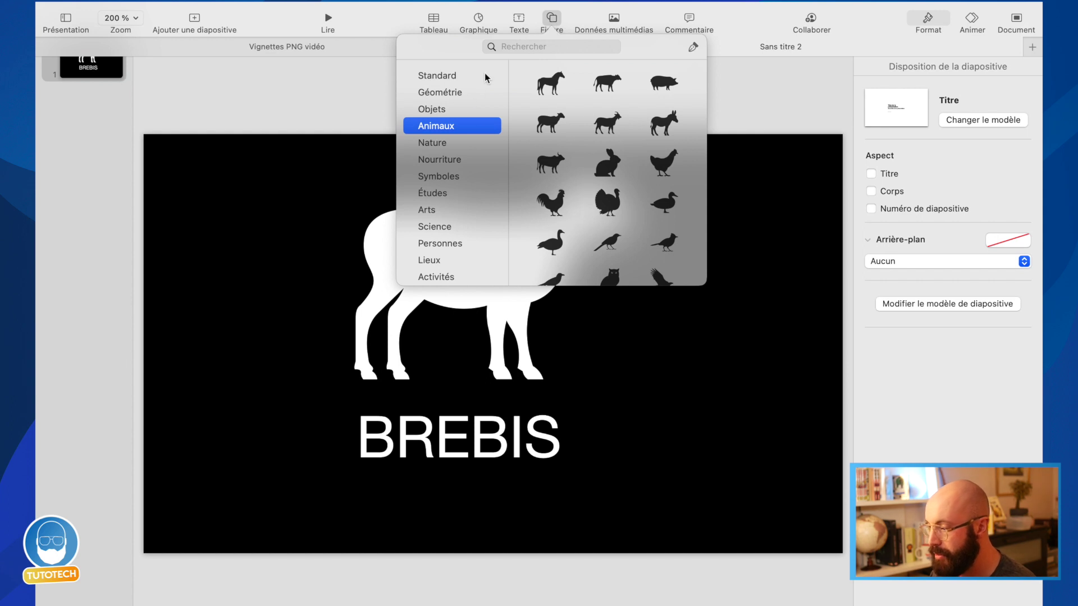
click(449, 95)
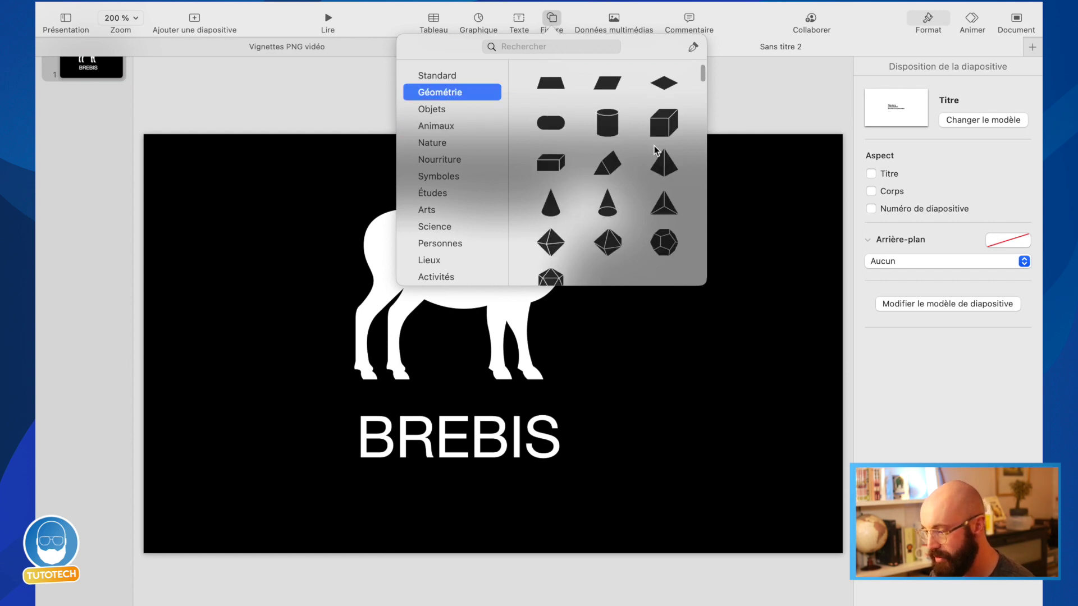
scroll(654, 149, up, 3)
scroll(652, 163, up, 3)
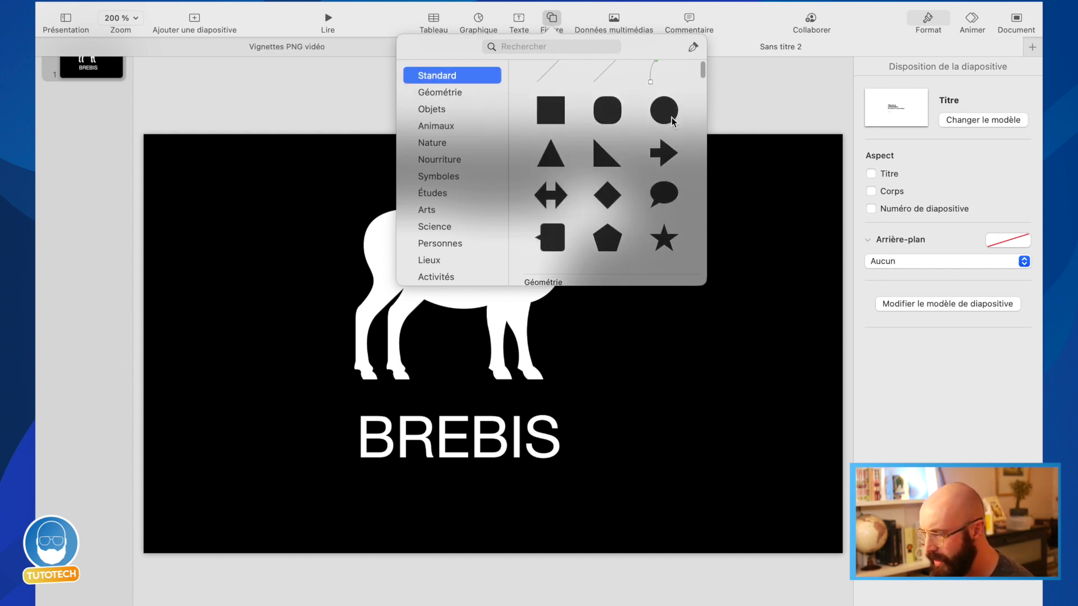
click(671, 120)
drag(543, 330, 437, 246)
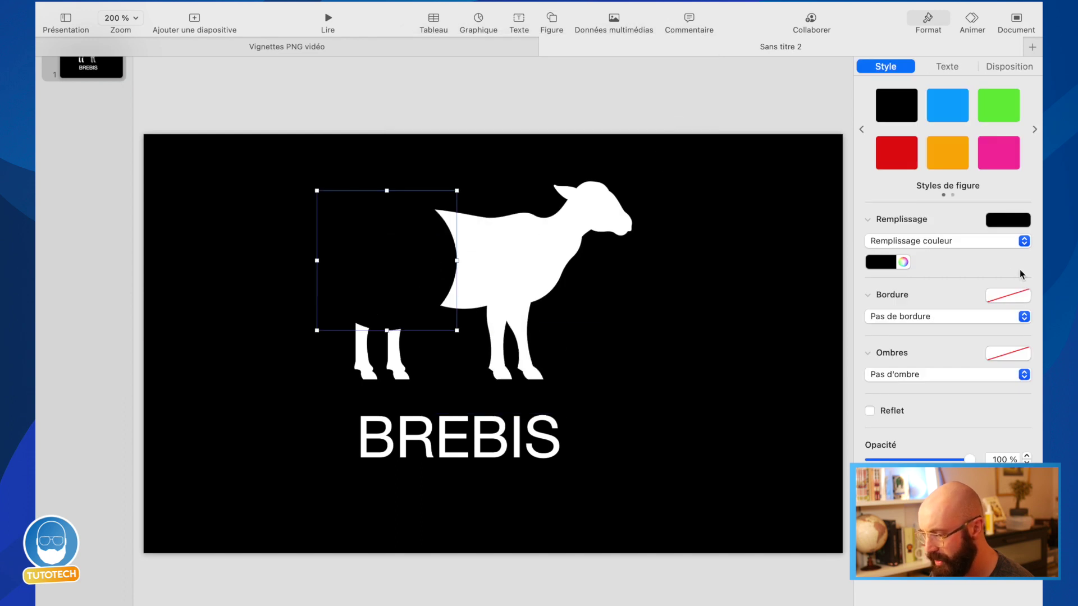
Step: Remove the circle's fill and give it a white line border
click(999, 221)
click(915, 447)
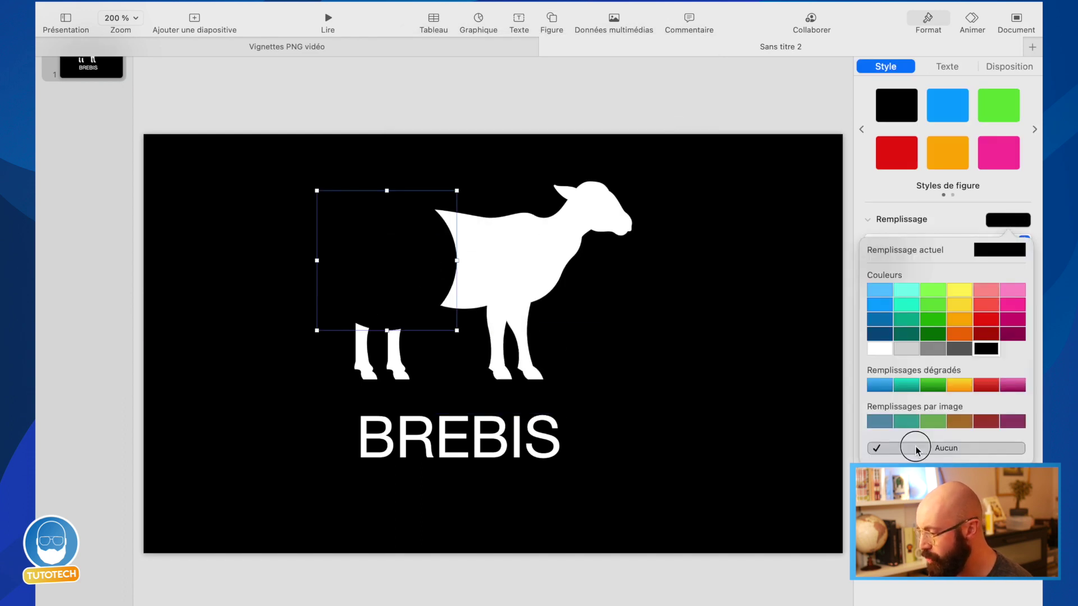
click(964, 303)
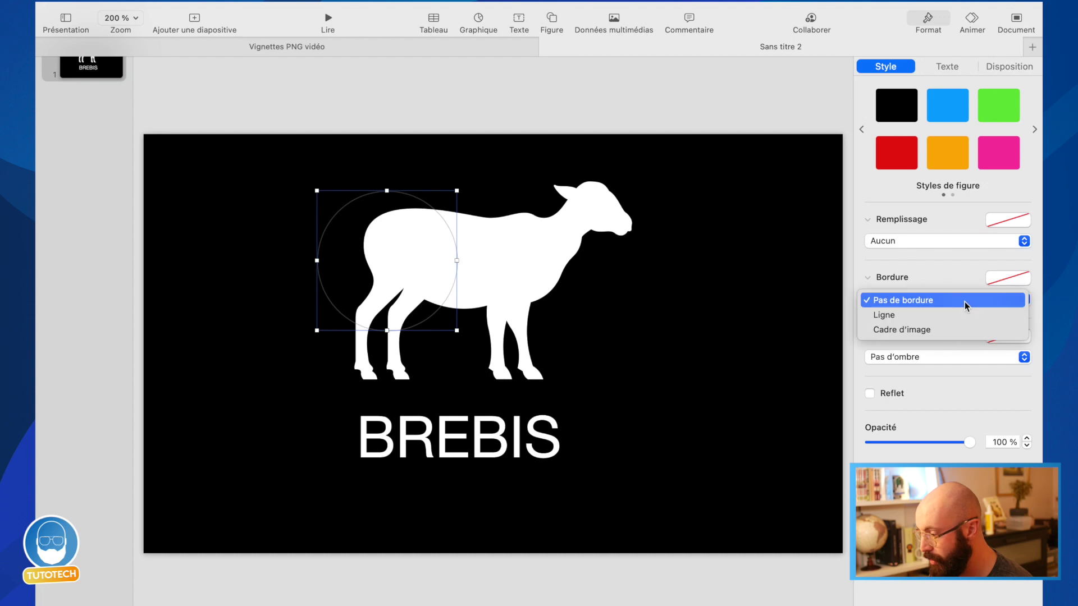
click(953, 315)
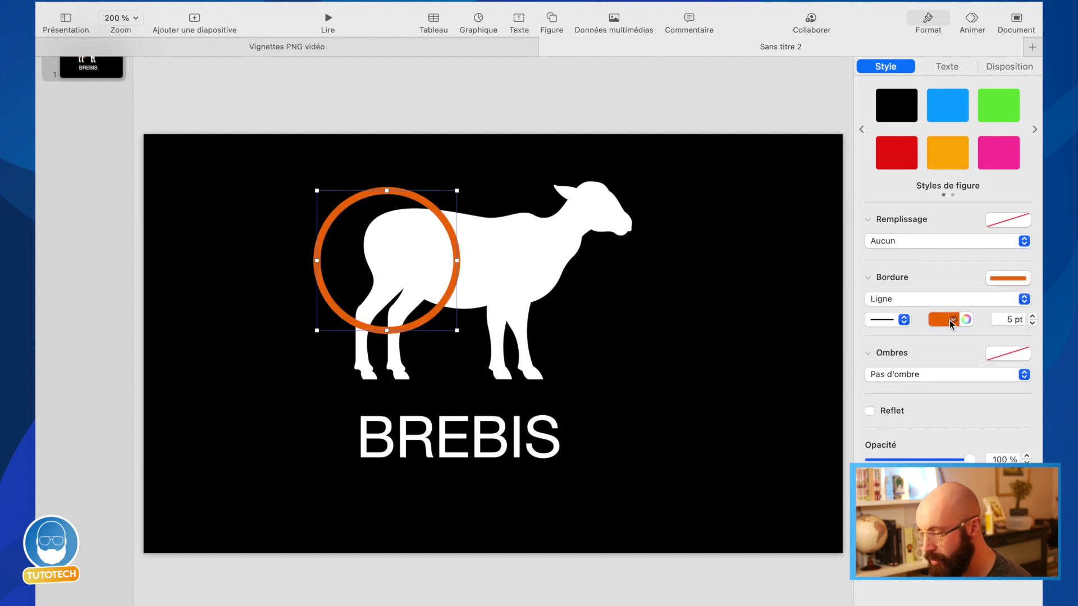
click(949, 320)
click(884, 413)
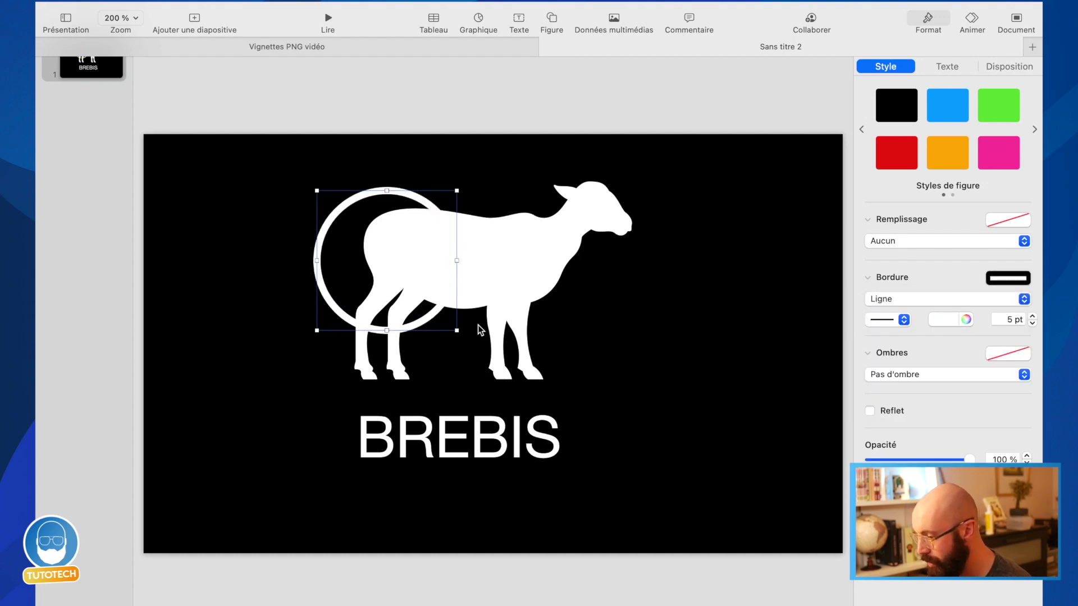
Step: Enlarge the circle proportionally and centre it on the slide around the sheep and the BREBIS text
drag(456, 330, 688, 538)
key(super+z)
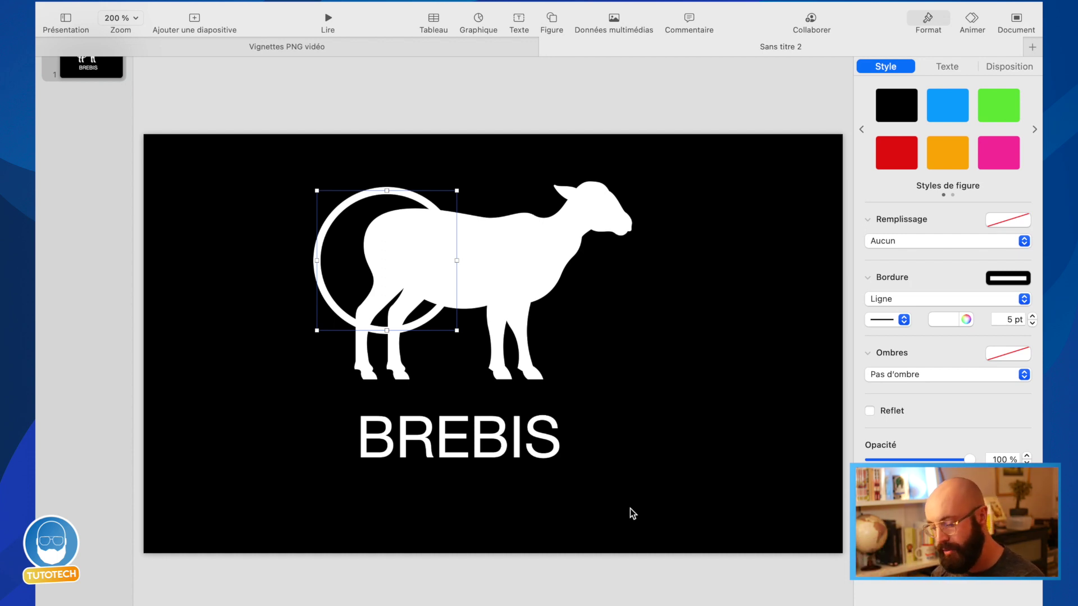
drag(458, 332, 732, 461)
drag(614, 484, 612, 449)
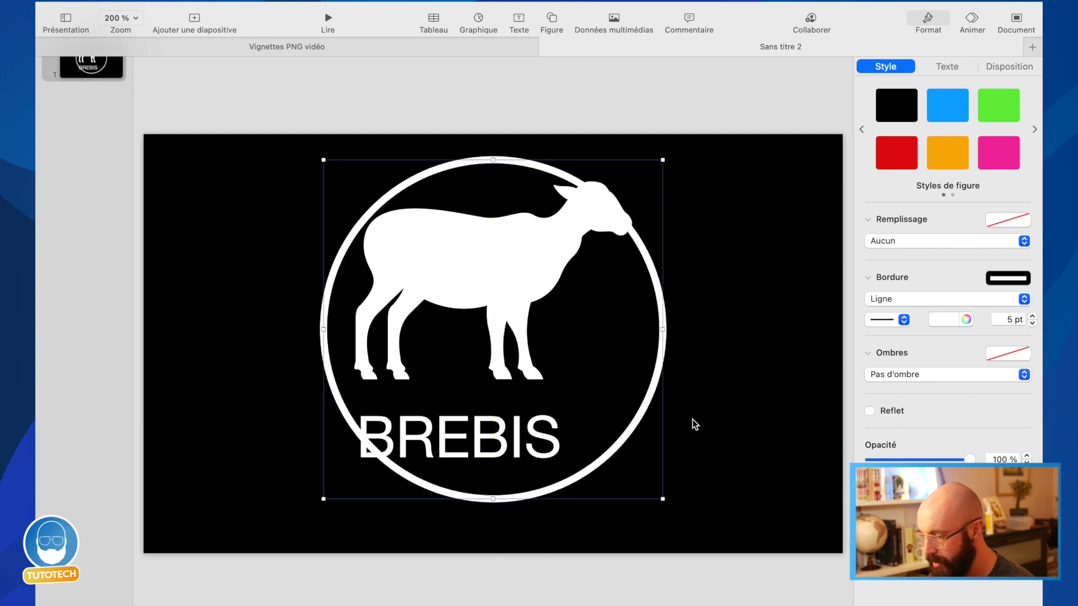
Step: Centre the BREBIS text inside the lower part of the circle and shift the sheep slightly down and to the right
drag(505, 441, 547, 441)
click(772, 384)
drag(570, 274, 578, 283)
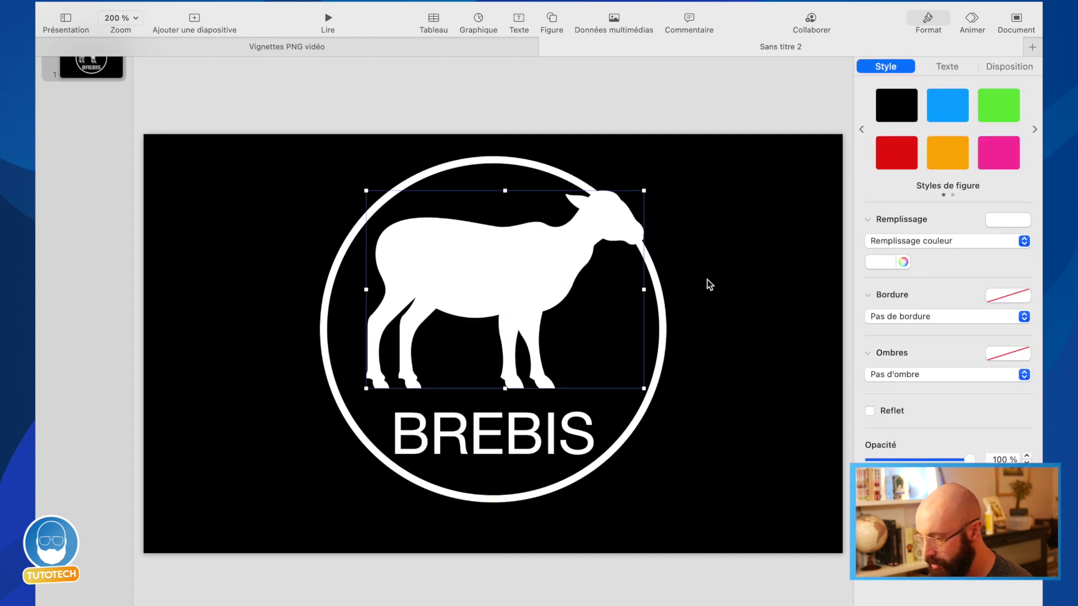
click(729, 283)
click(551, 423)
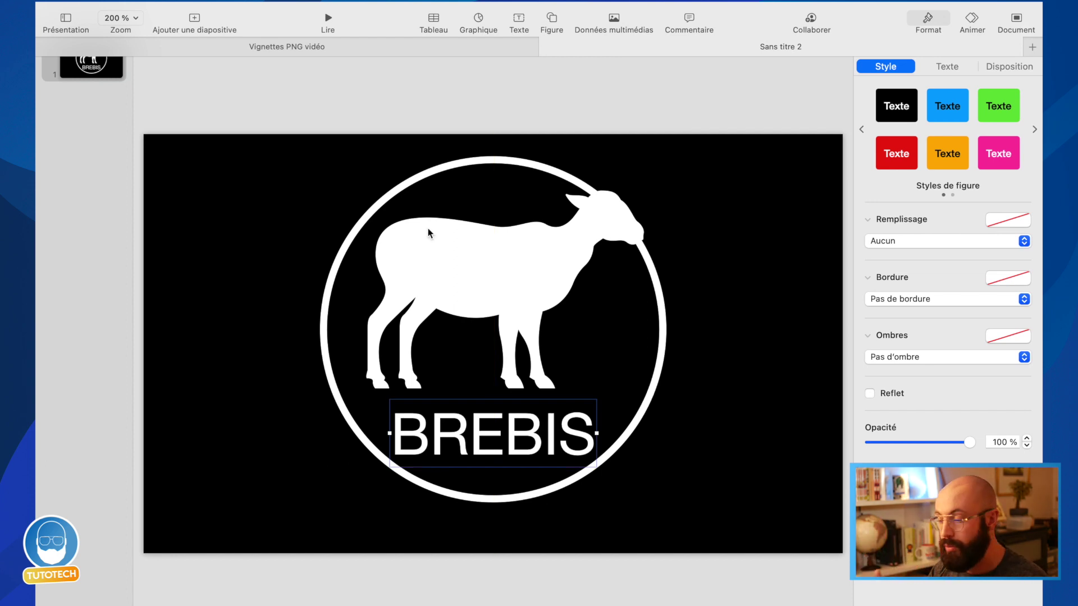
click(507, 112)
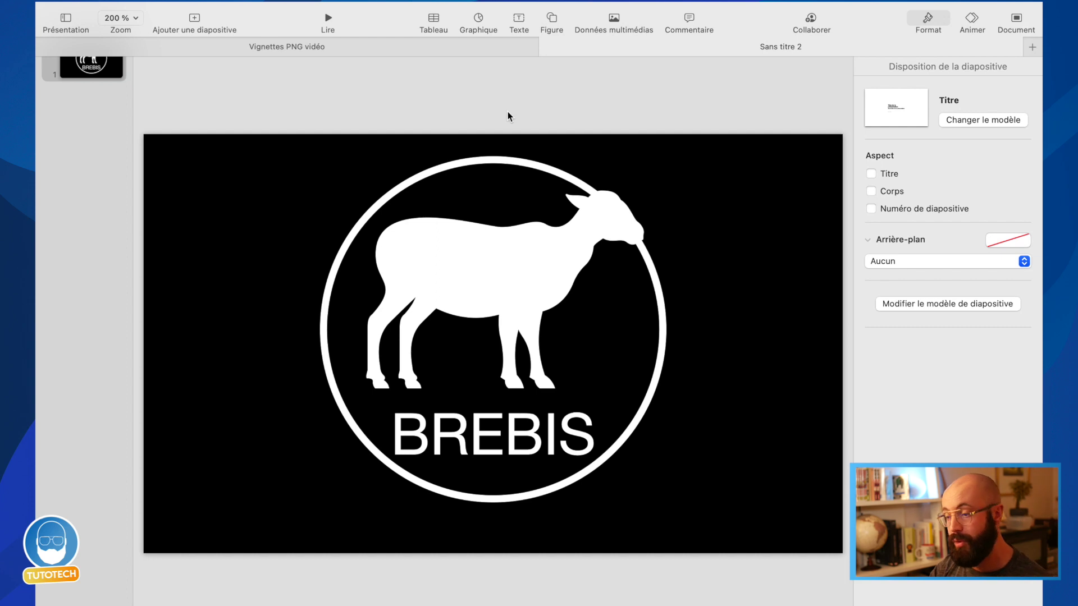
Step: Set up an image export of all slides in PNG format
click(141, 10)
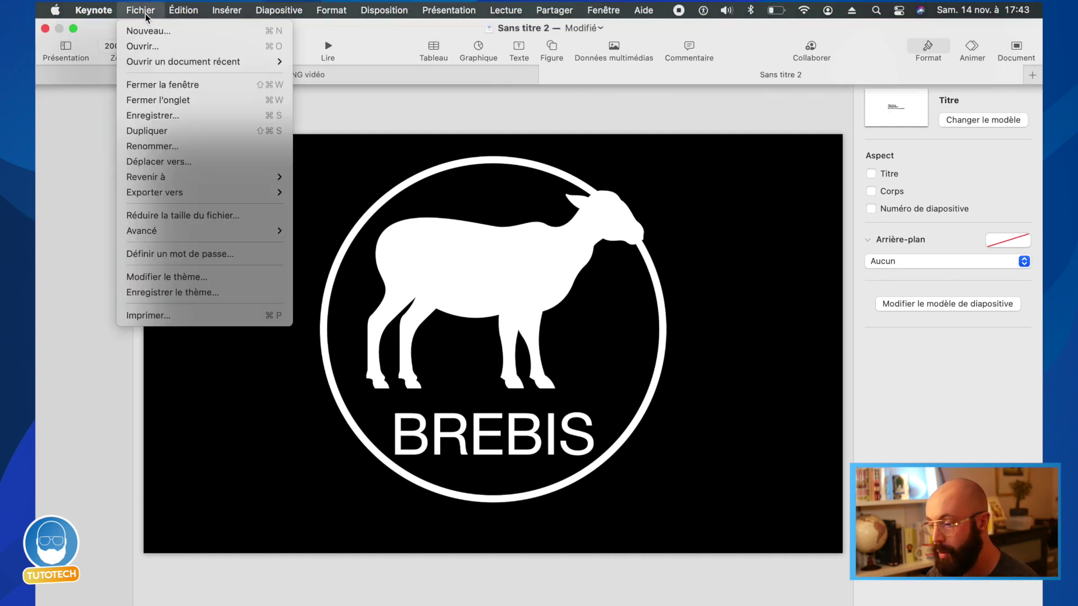
mouse_move(178, 193)
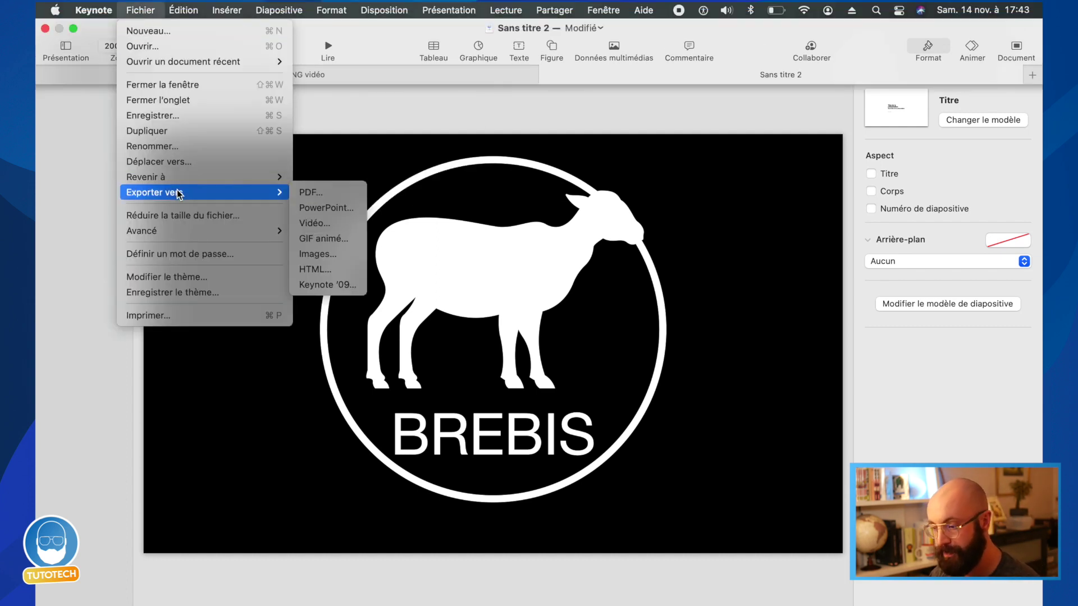
click(311, 258)
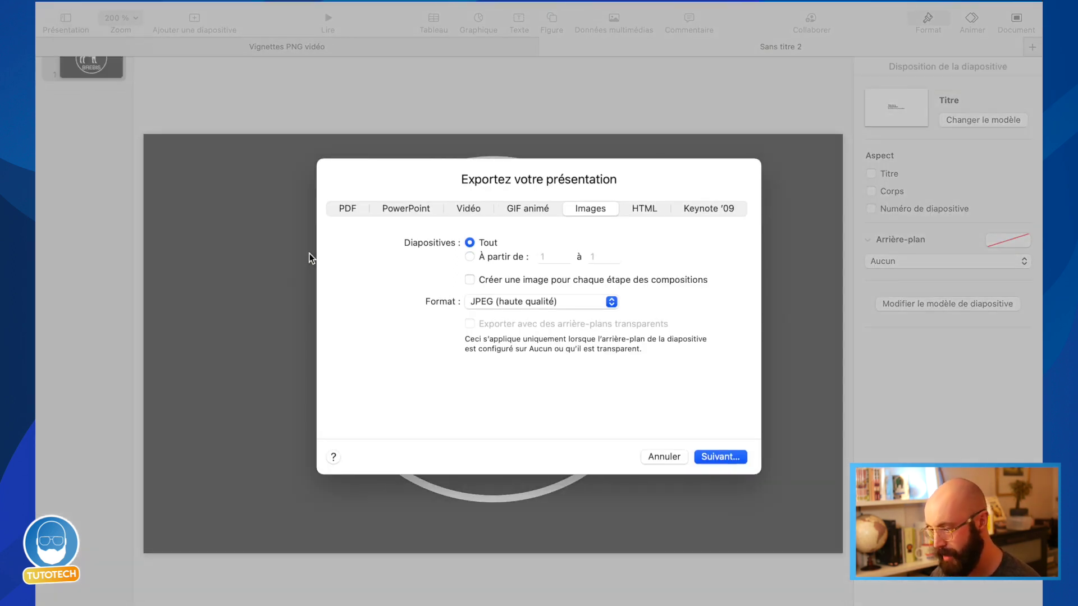
click(502, 303)
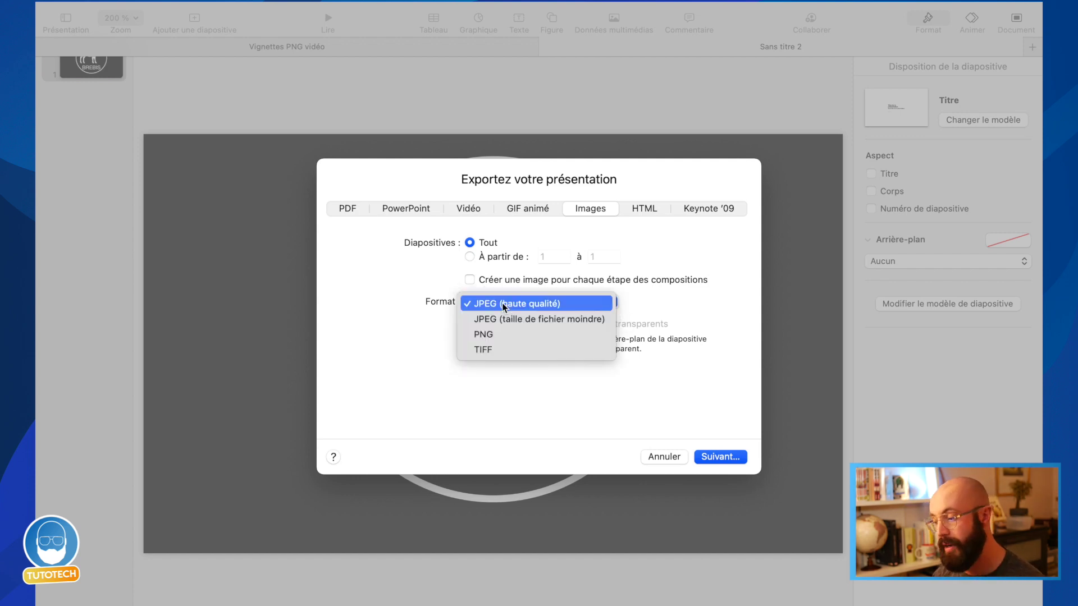
click(502, 334)
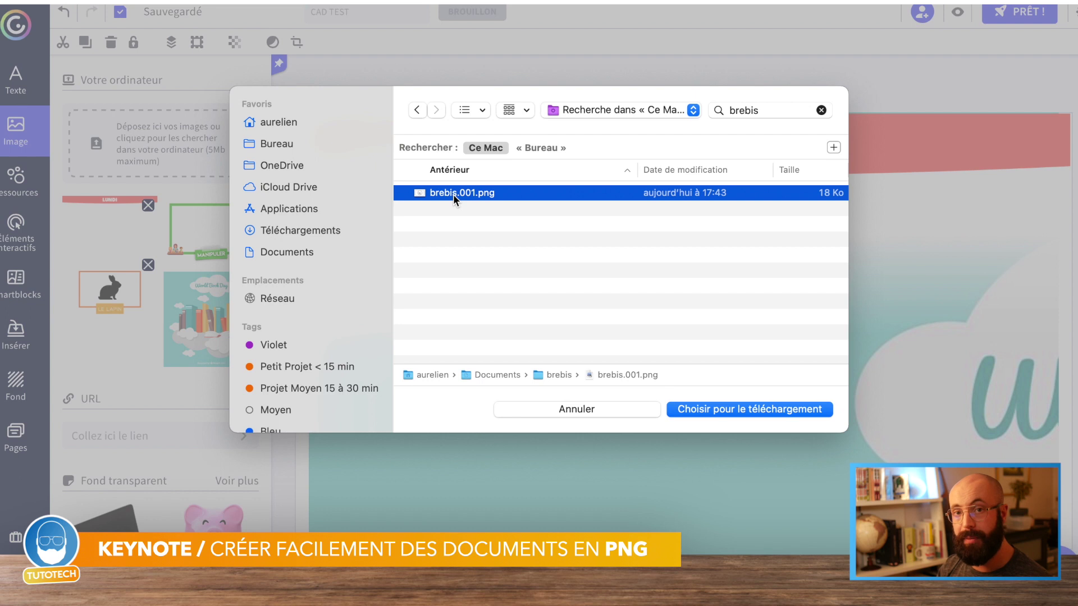
Step: In Genially, upload the image brebis.001.png from the Documents subfolder brebis
click(766, 408)
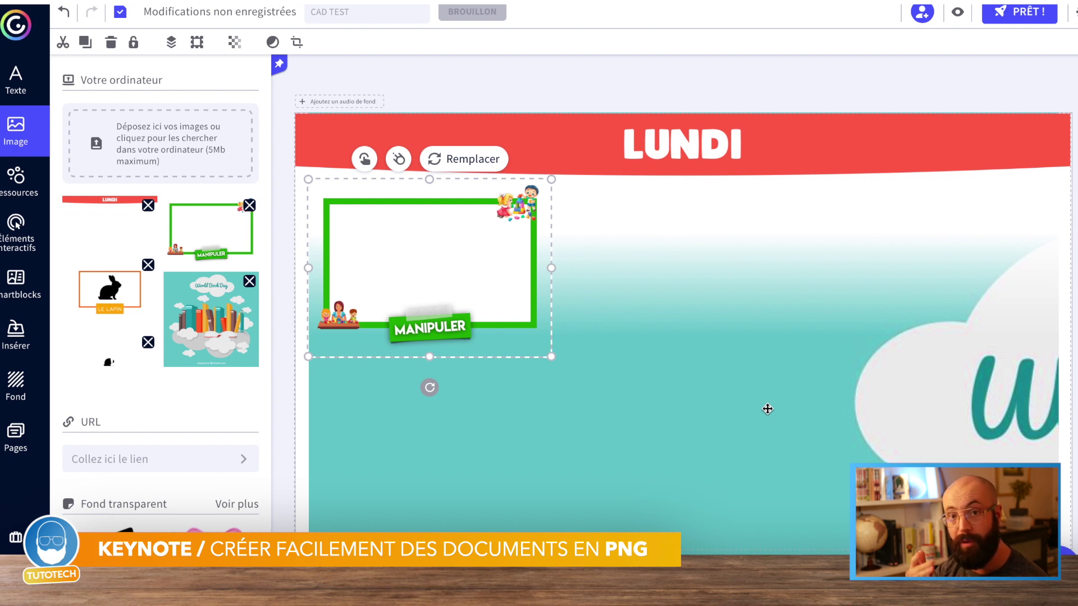
Step: Add the uploaded sheep image to the page and place it on the turquoise area below the MANIPULER frame
click(102, 359)
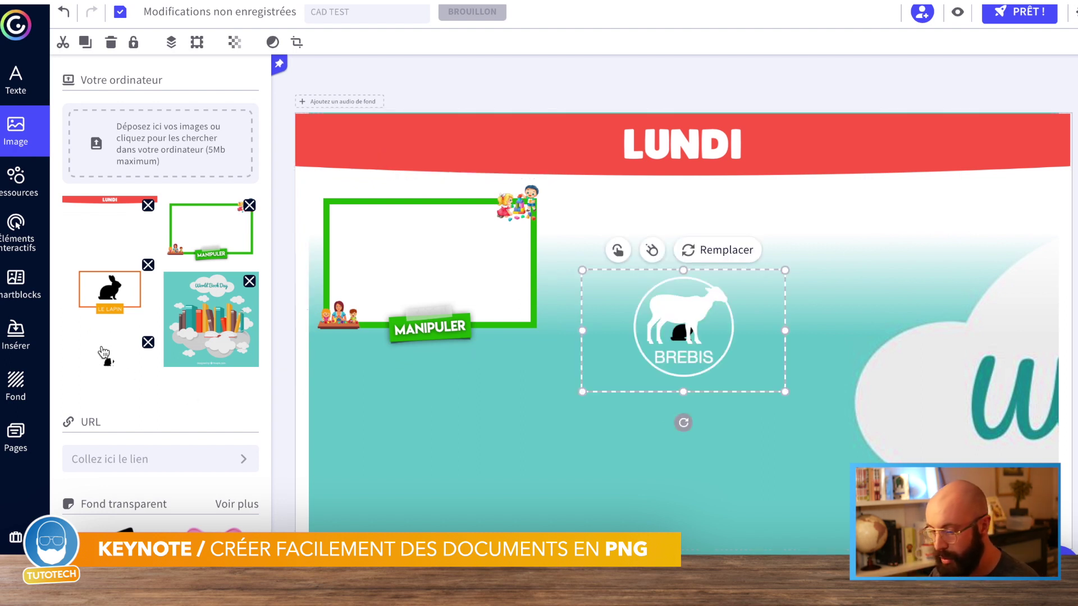
drag(724, 319, 532, 450)
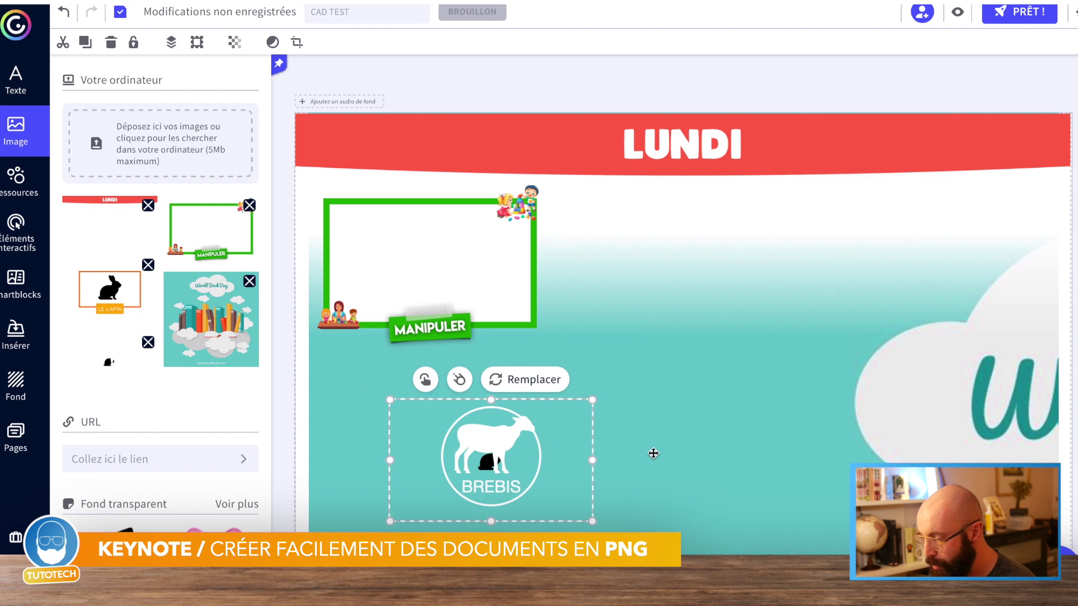
click(657, 456)
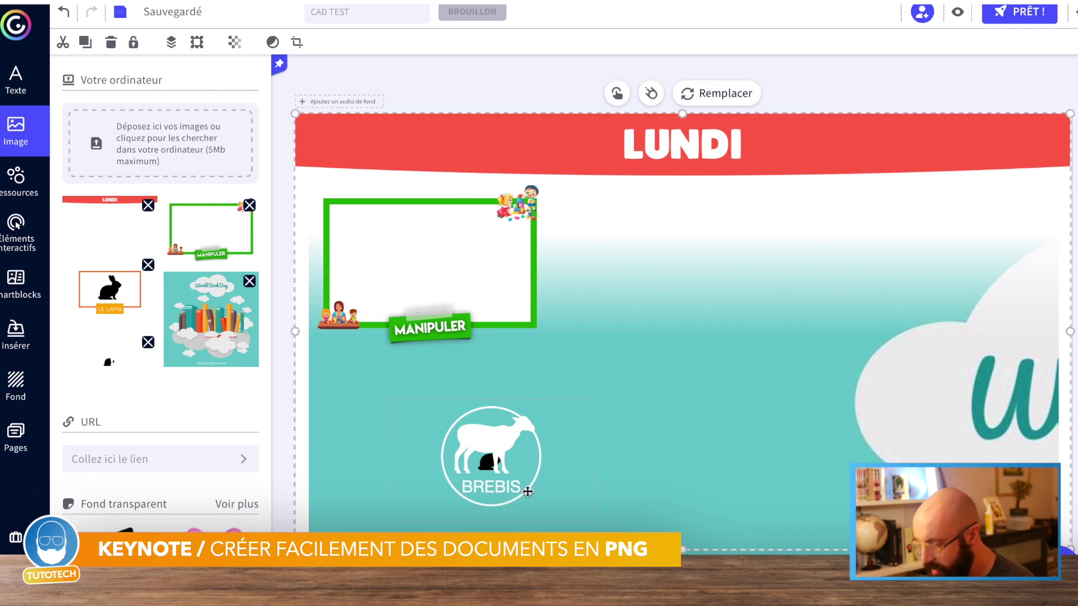
Step: Switch to Keynote, recolour the black rabbit hidden behind the sheep blue and move it to the right of the circle
key(ctrl+Left)
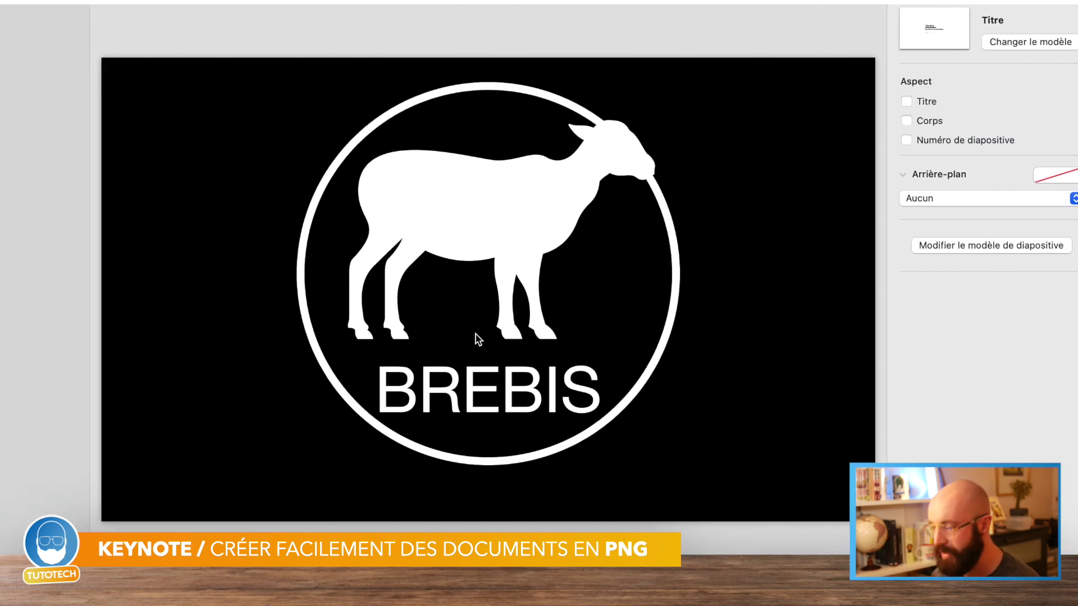
click(469, 318)
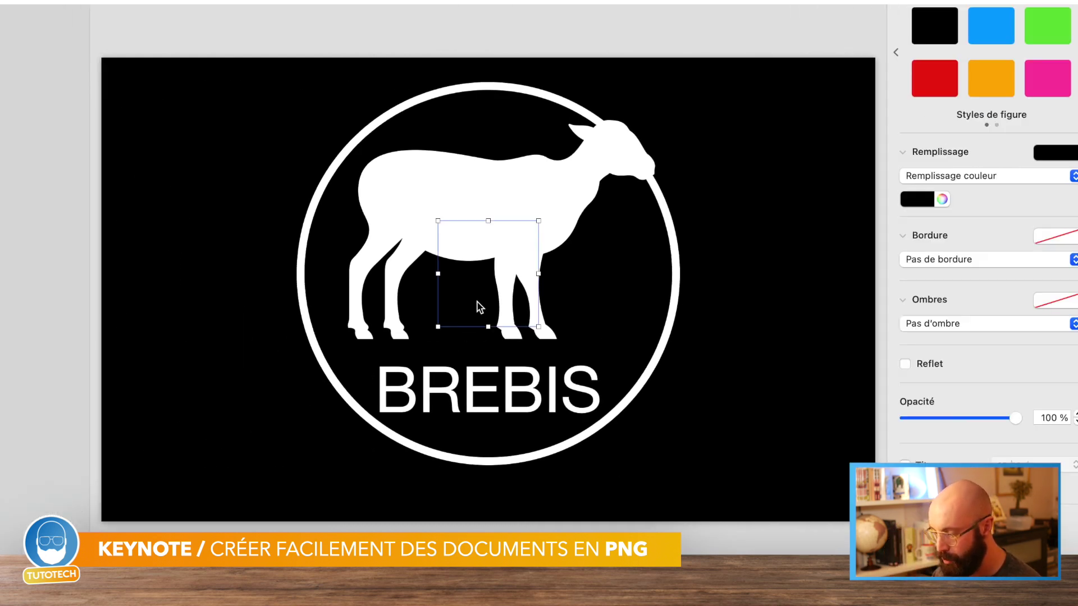
click(1010, 29)
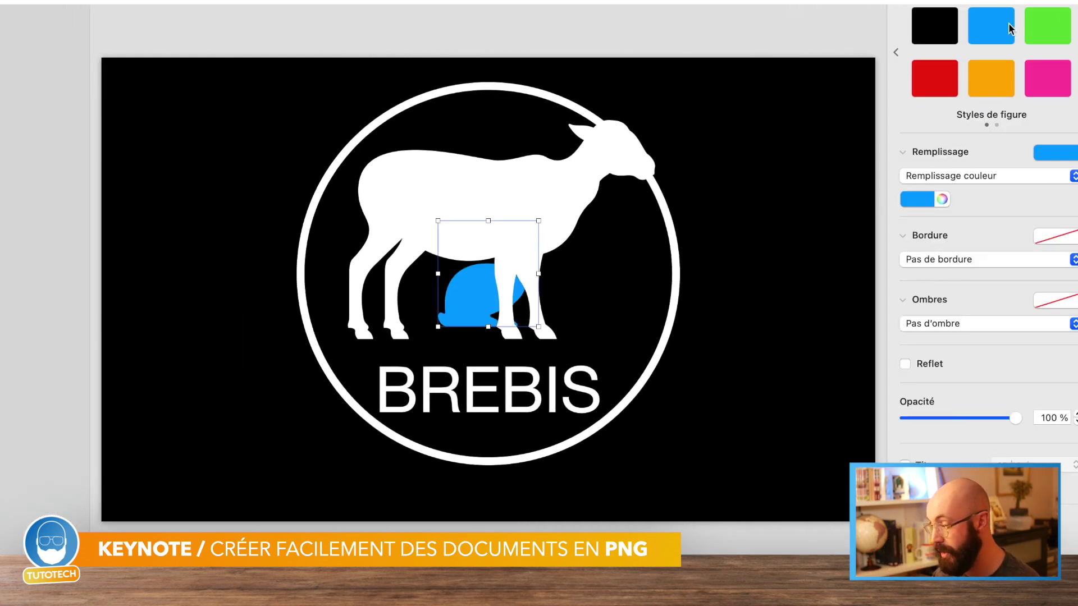
drag(486, 290, 787, 346)
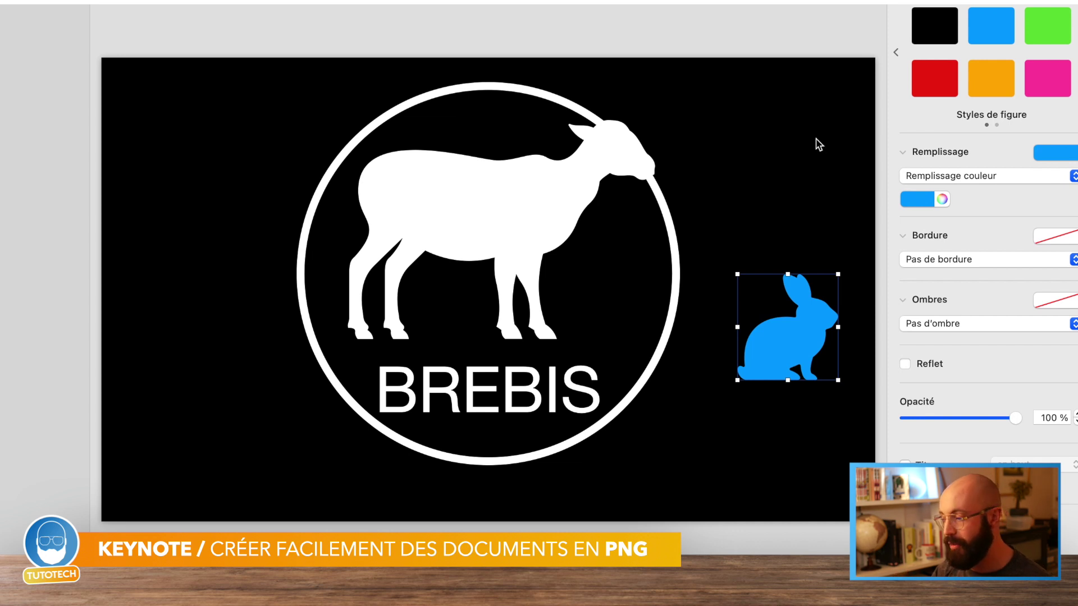
click(752, 73)
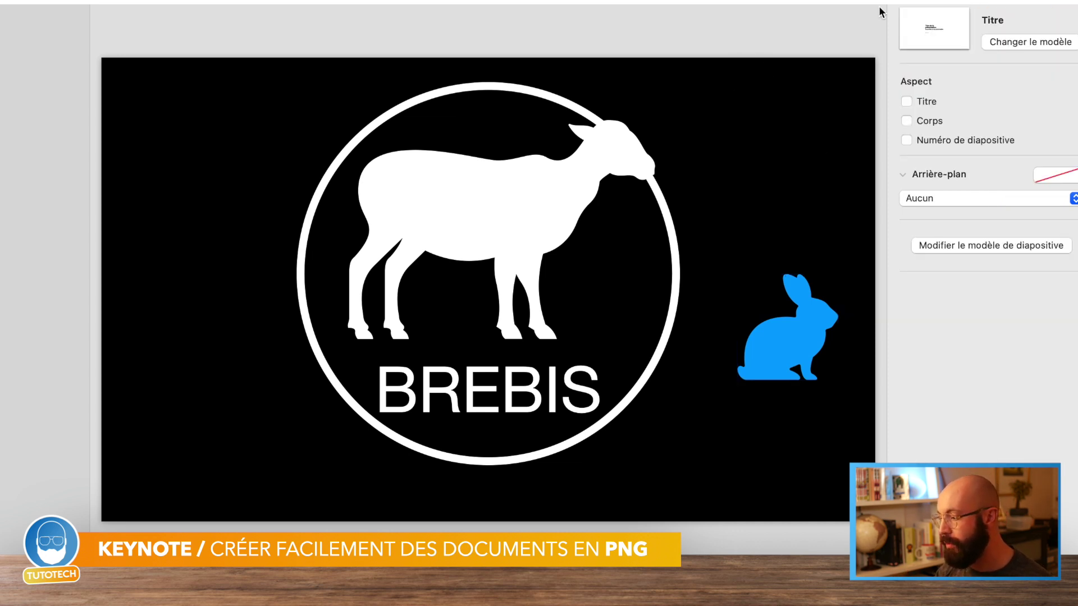
Step: Try a pink colour fill as the slide background and set the background back to no fill
click(1048, 180)
click(1054, 256)
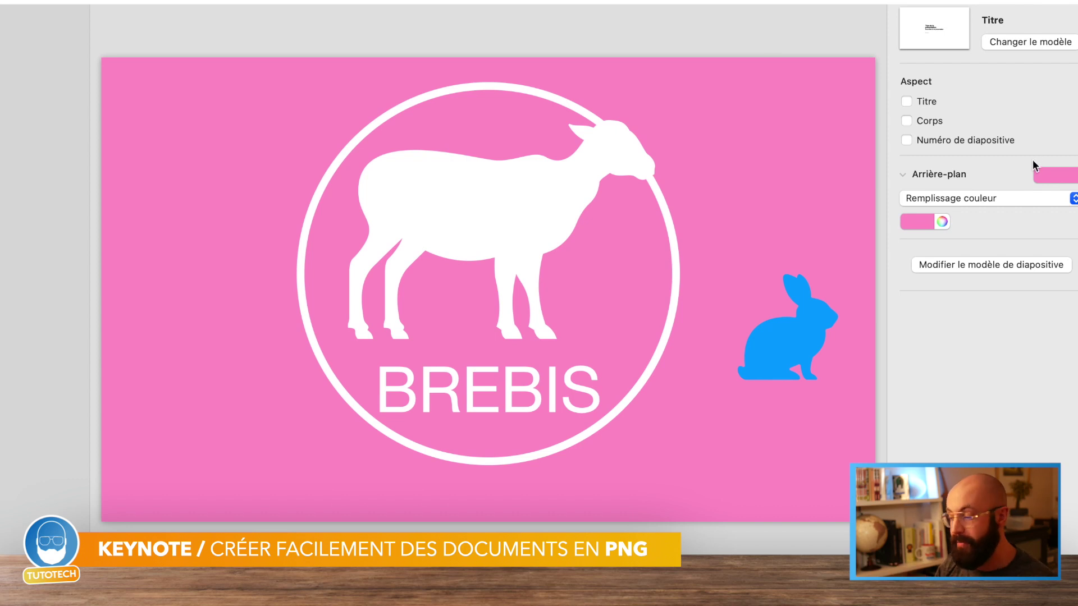
click(1050, 175)
click(996, 432)
Step: Delete the blue rabbit beside the circle from the slide
click(795, 331)
key(BackSpace)
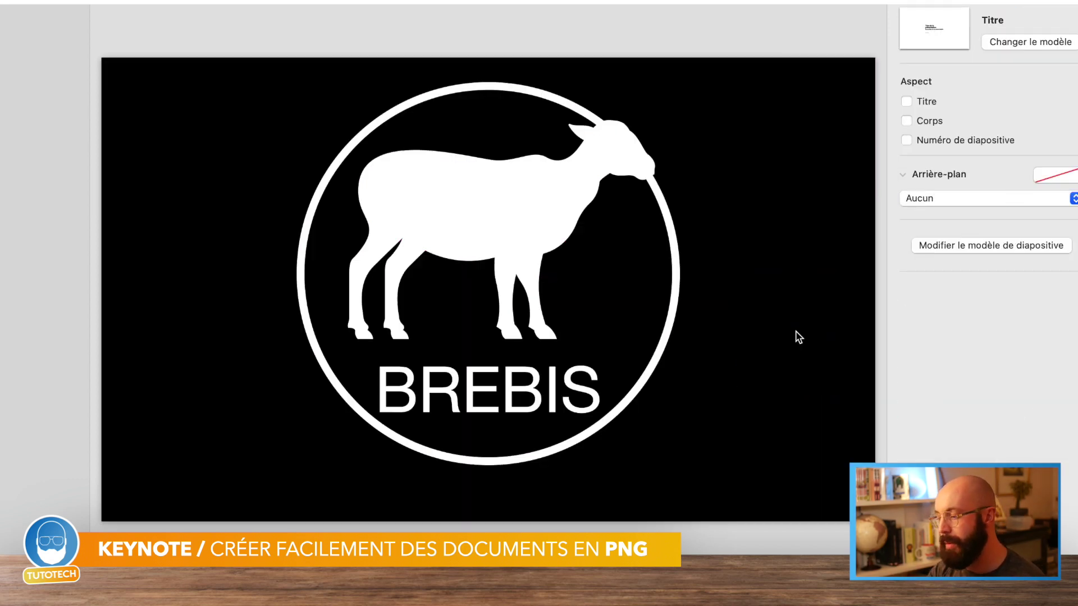
Step: Switch back to Genially, enlarge the BREBIS logo to almost three times its size and move it partly over the MANIPULER frame
key(ctrl+Right)
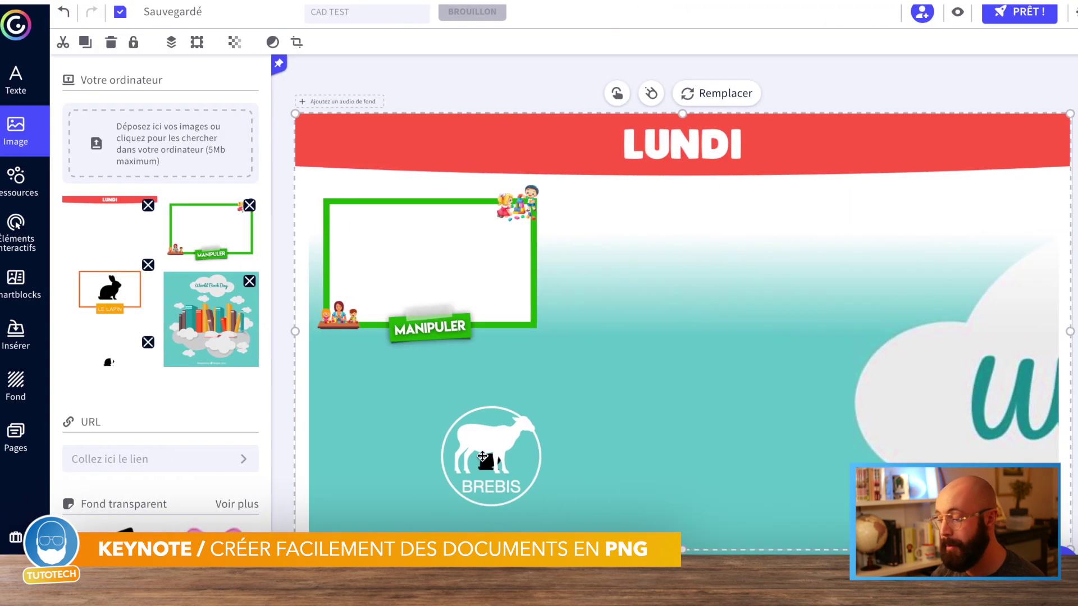
click(488, 454)
drag(592, 399, 965, 191)
drag(715, 311, 692, 353)
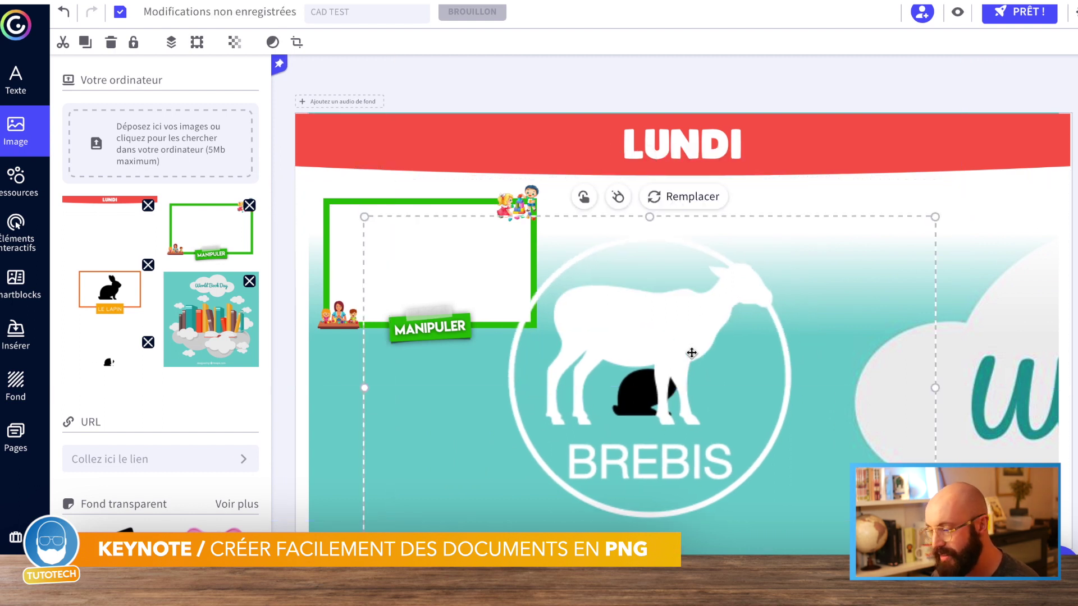
drag(691, 353, 605, 397)
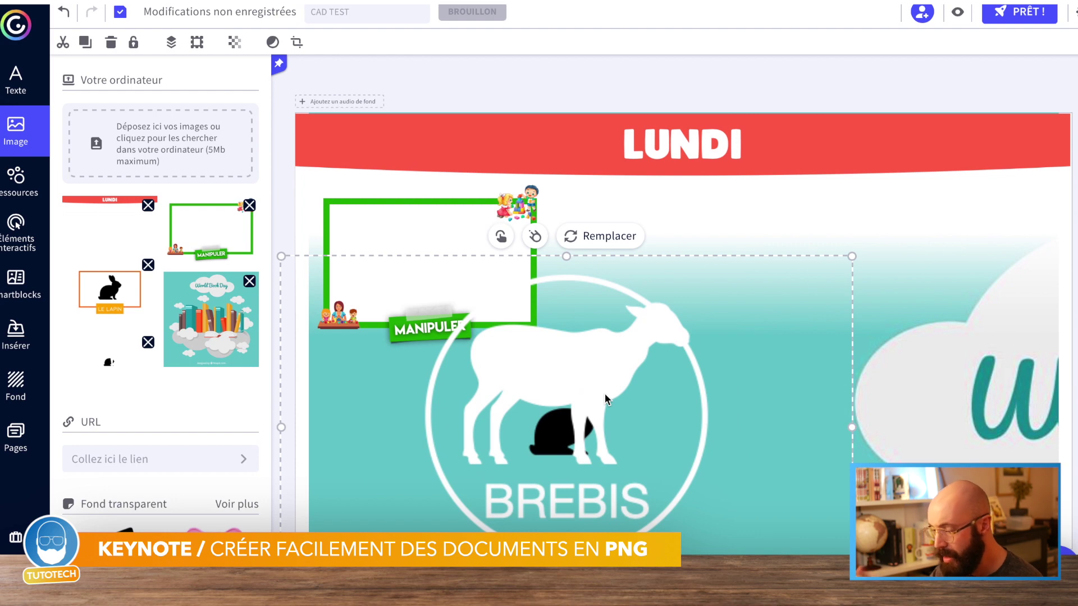